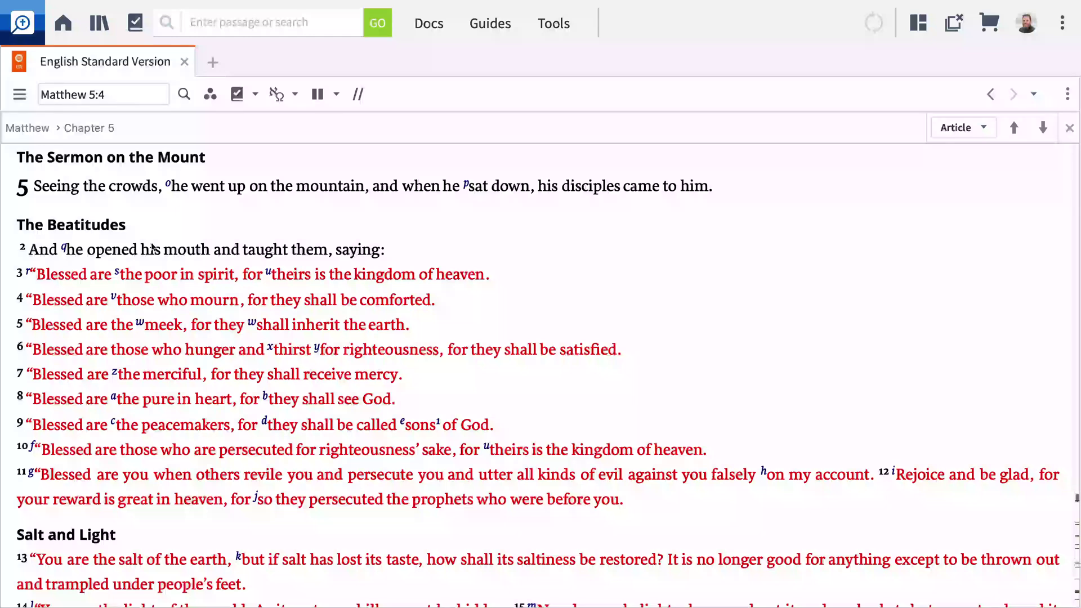
# Open the BDAG lexicon entry for μακάριος from the word 'Blessed' in Matthew 5:3
pyautogui.rightClick(73, 275)
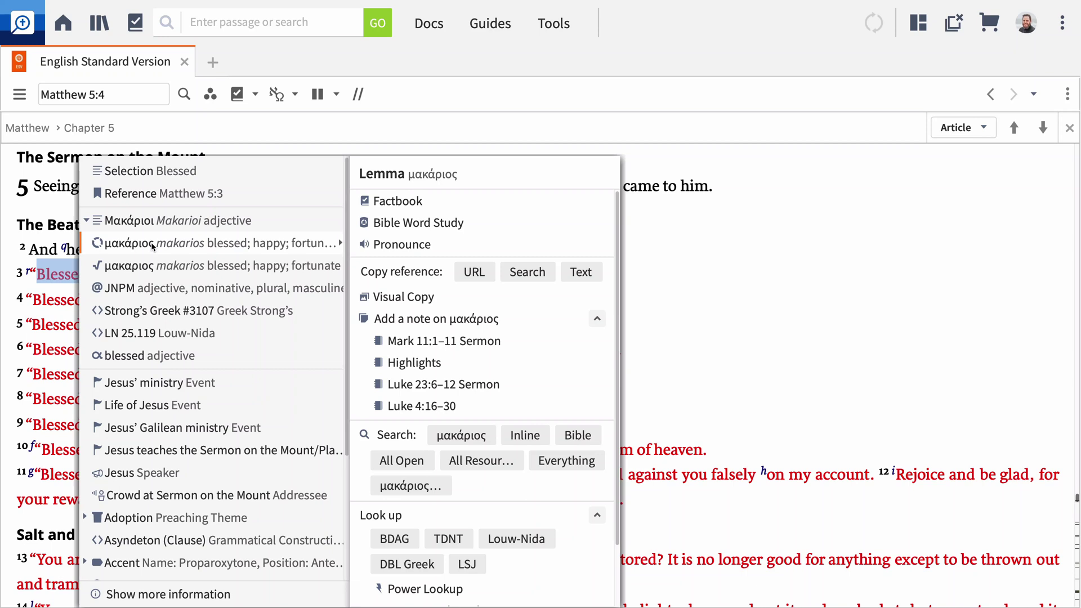
pyautogui.press('Down')
pyautogui.press('Down')
pyautogui.press('Down')
pyautogui.press('Down')
pyautogui.press('Down')
pyautogui.press('Down')
pyautogui.press('Down')
pyautogui.press('Down')
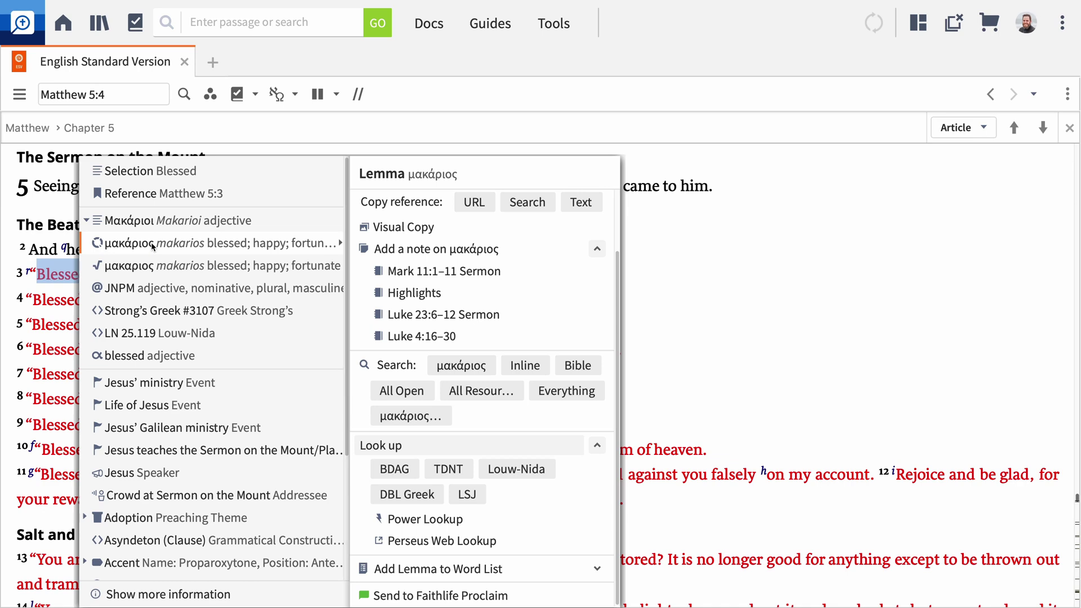
pyautogui.press('Down')
pyautogui.press('Return')
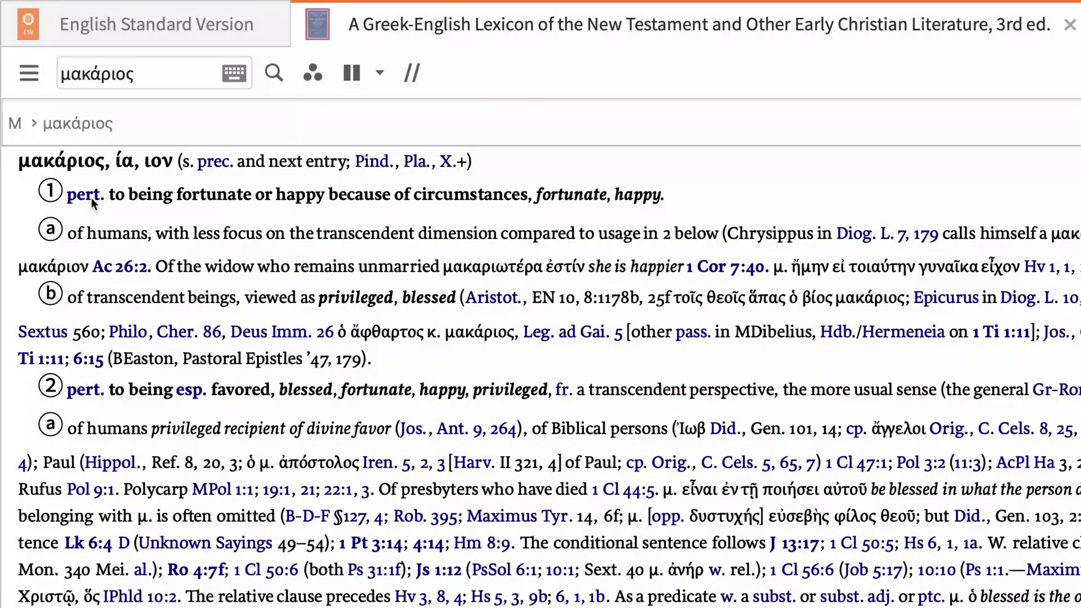
pyautogui.moveTo(91, 197)
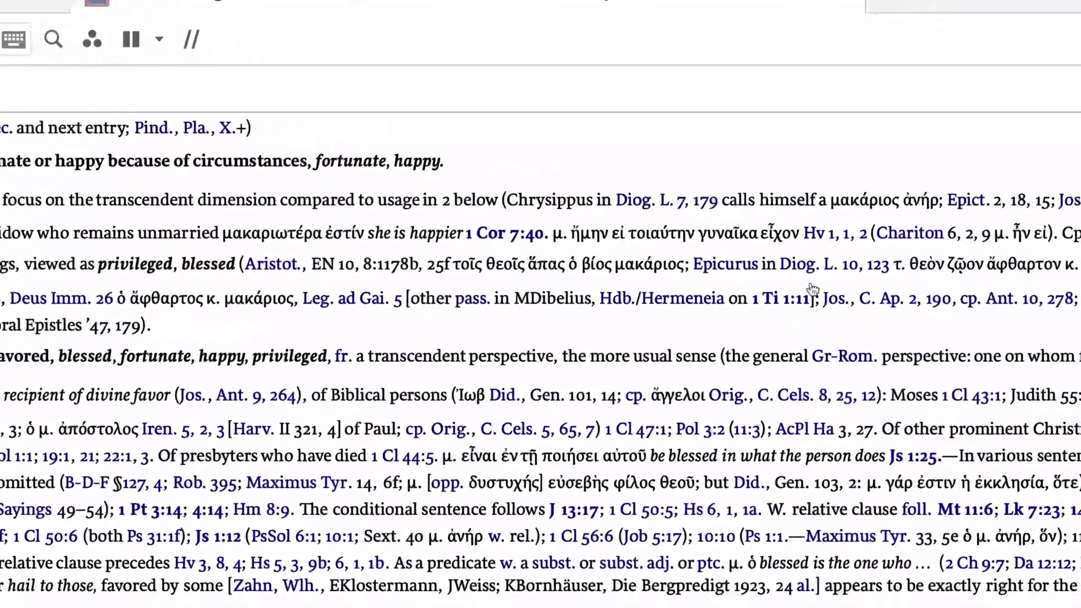
pyautogui.moveTo(959, 282)
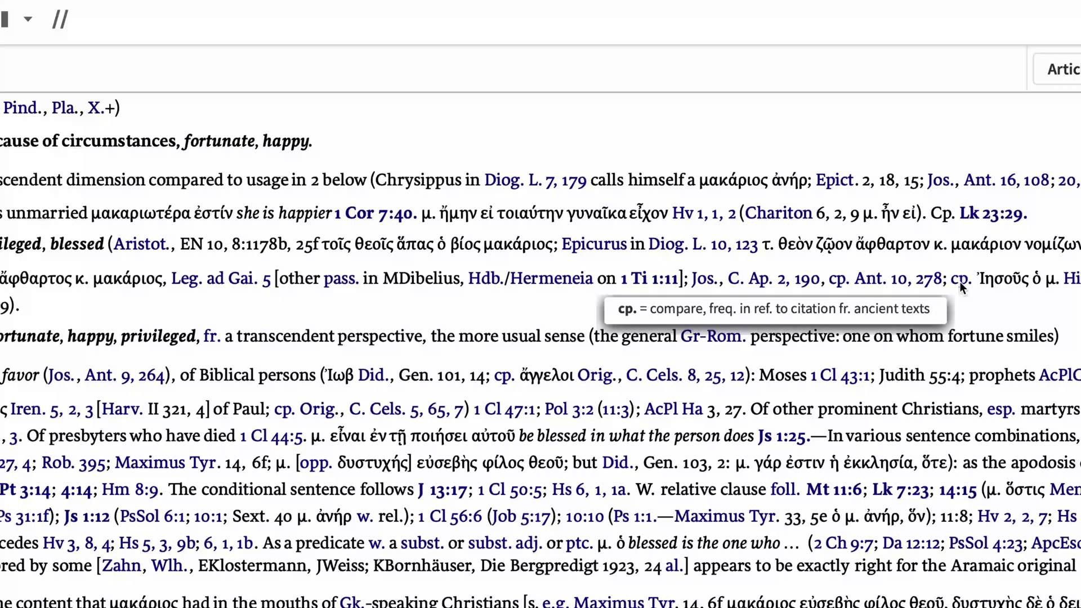
pyautogui.moveTo(901, 282)
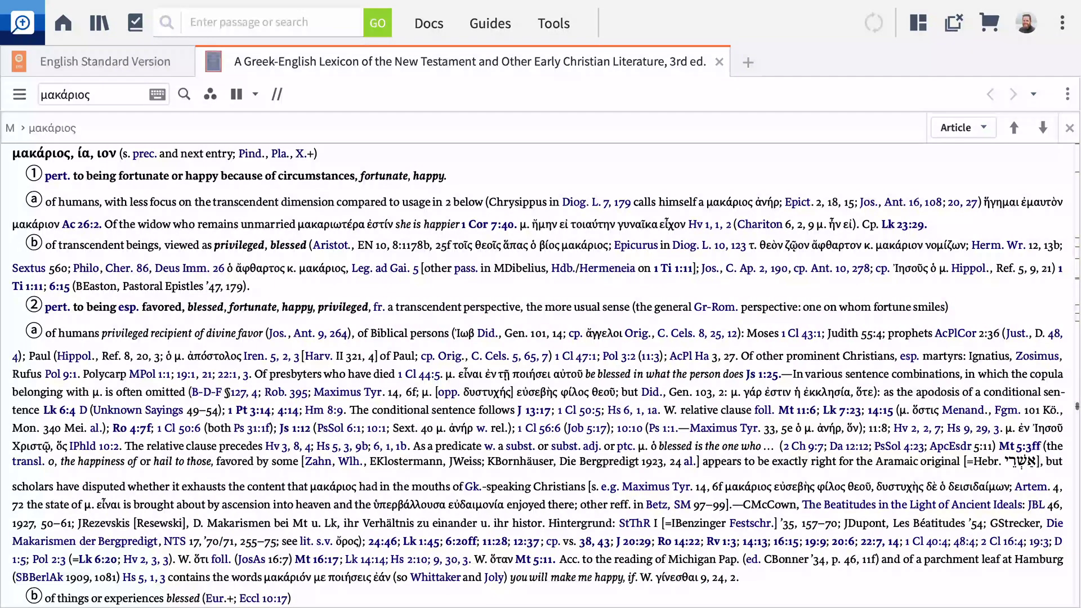
# Turn on the Outline formatting visual filter for the BDAG μακάριος entry and scroll through it
pyautogui.click(211, 94)
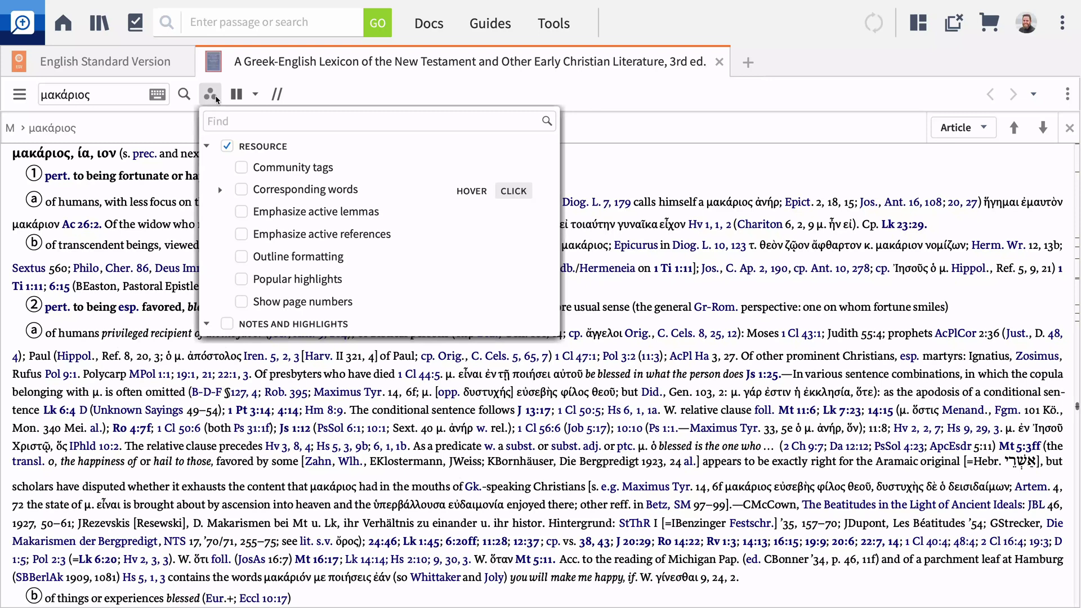
pyautogui.click(240, 256)
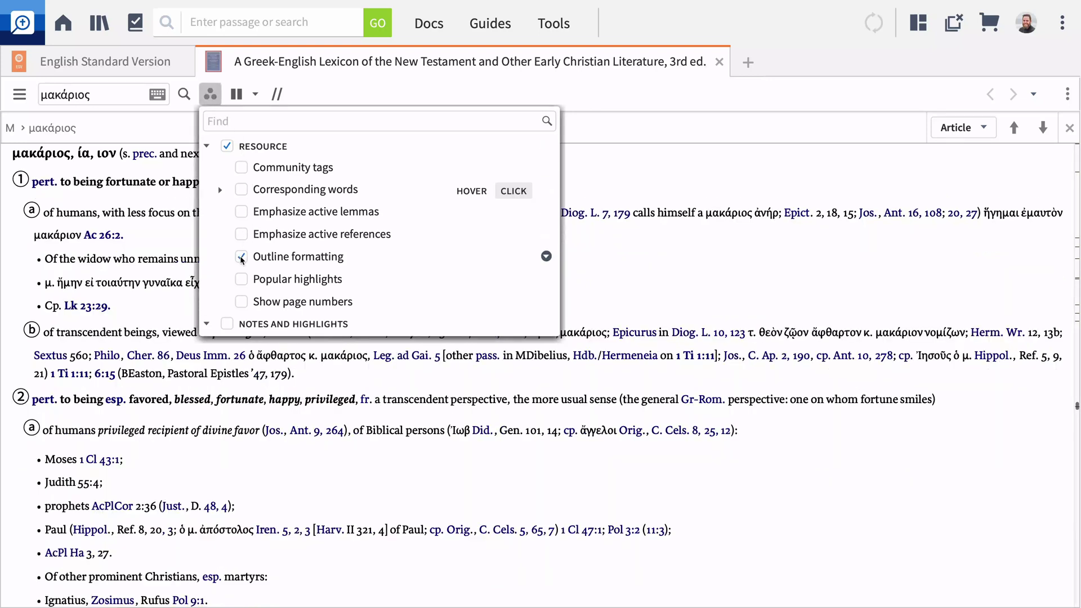
pyautogui.click(174, 239)
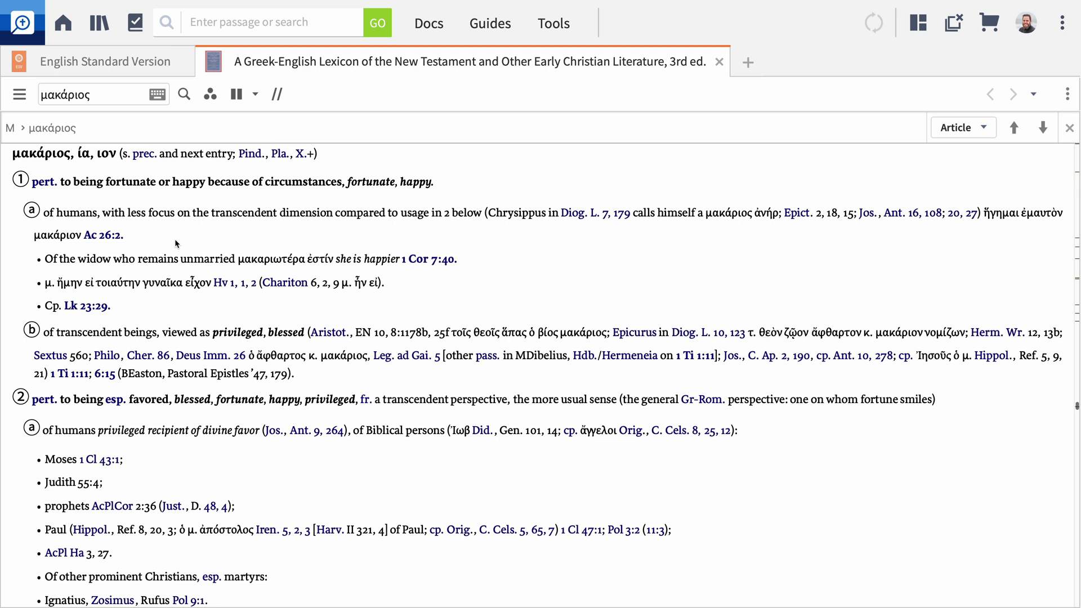
pyautogui.click(208, 99)
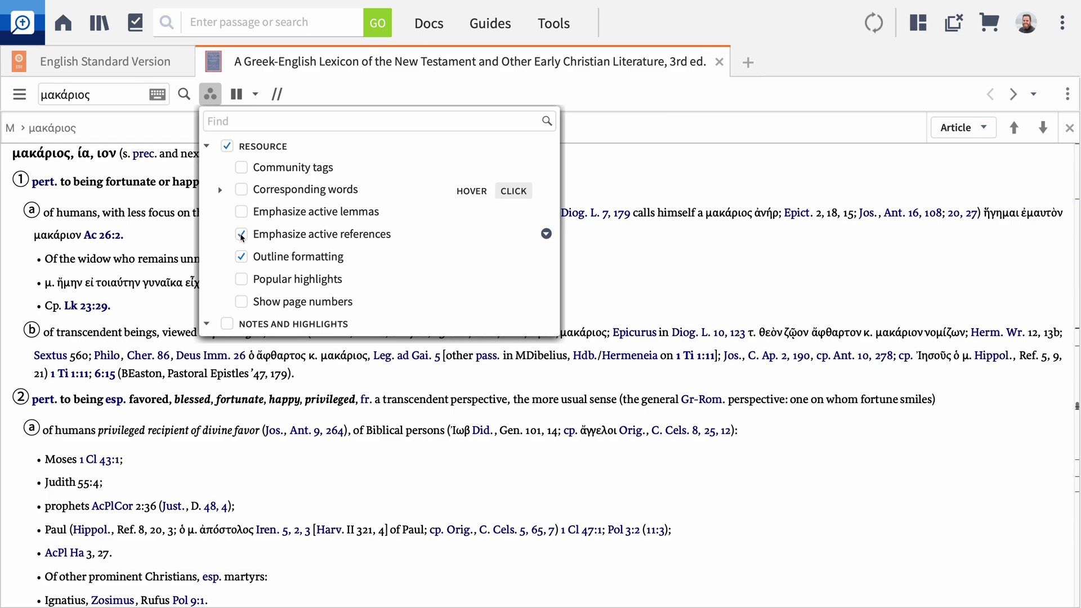
pyautogui.click(643, 255)
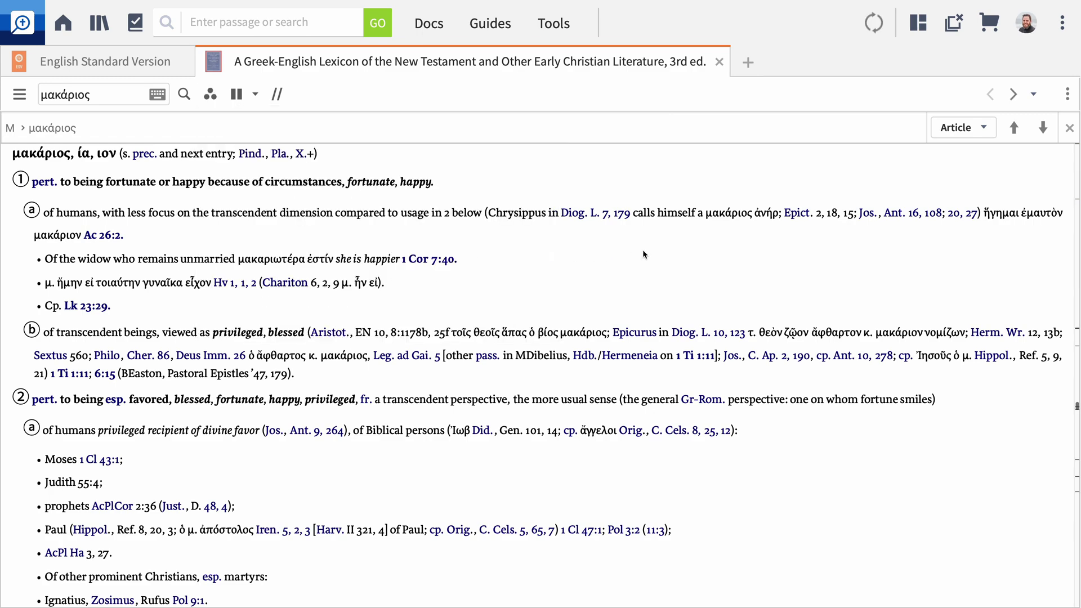
pyautogui.scroll(-5, 644, 255)
pyautogui.scroll(-5, 643, 254)
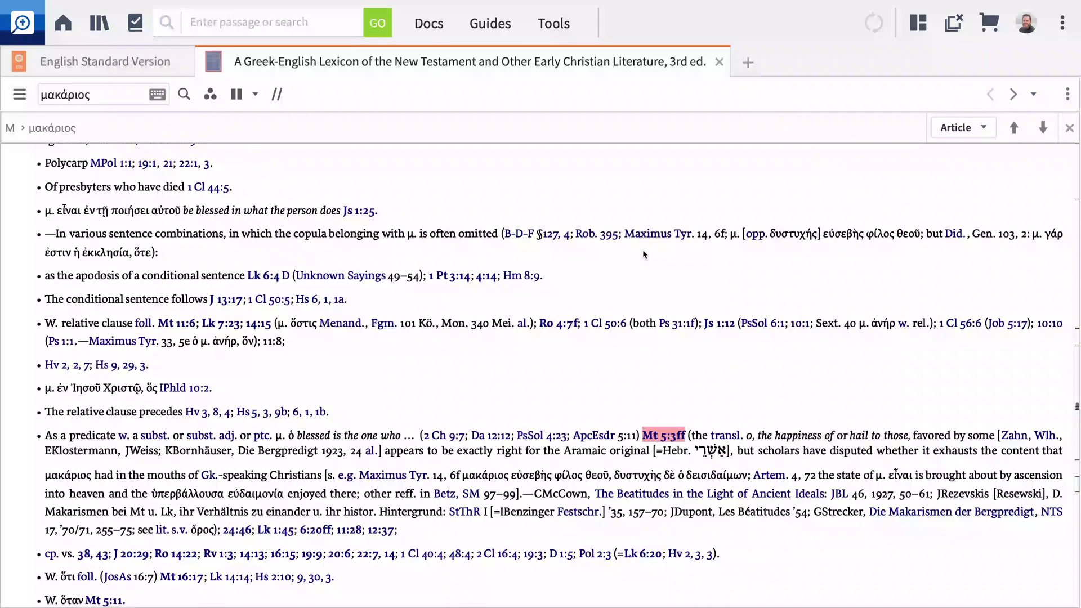
pyautogui.scroll(8, 643, 248)
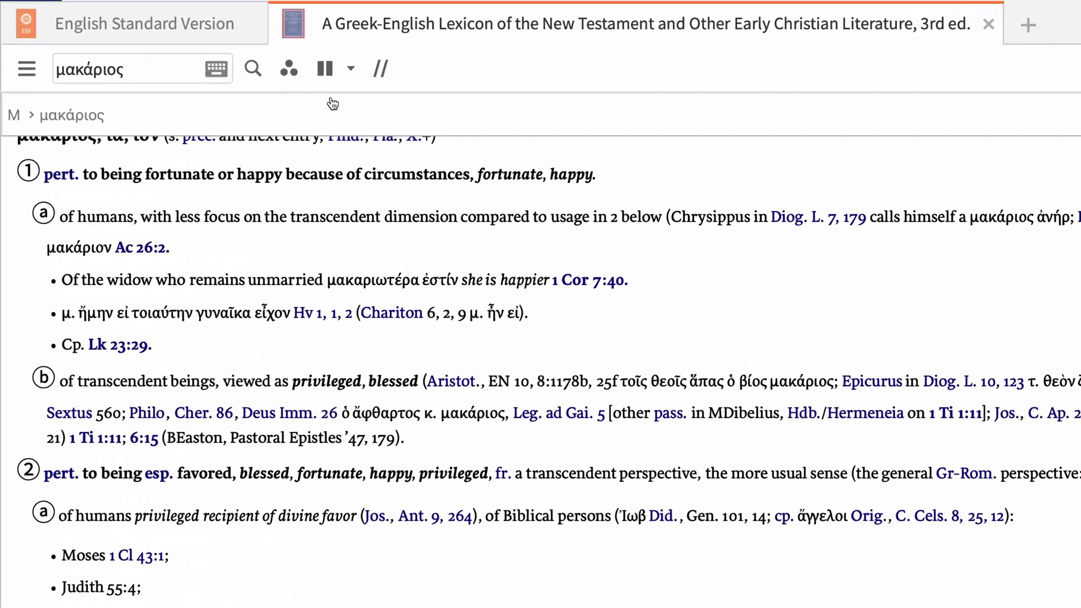
# Search the BDAG lexicon text for 'Matthew 5:1-11'
pyautogui.click(252, 69)
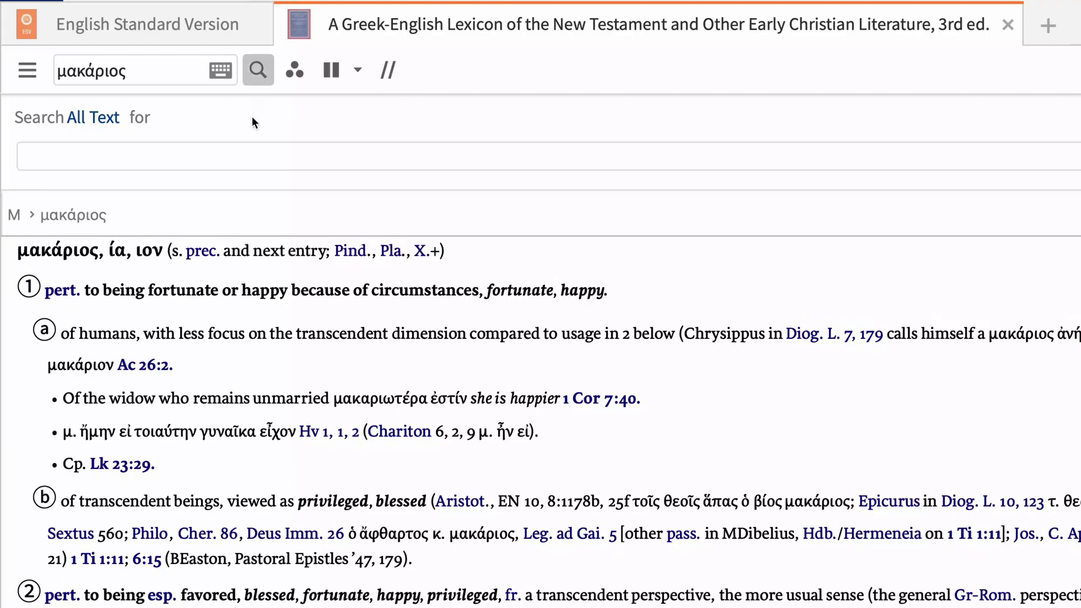
pyautogui.click(246, 149)
pyautogui.write('Matthew 5:1-11')
pyautogui.press('Return')
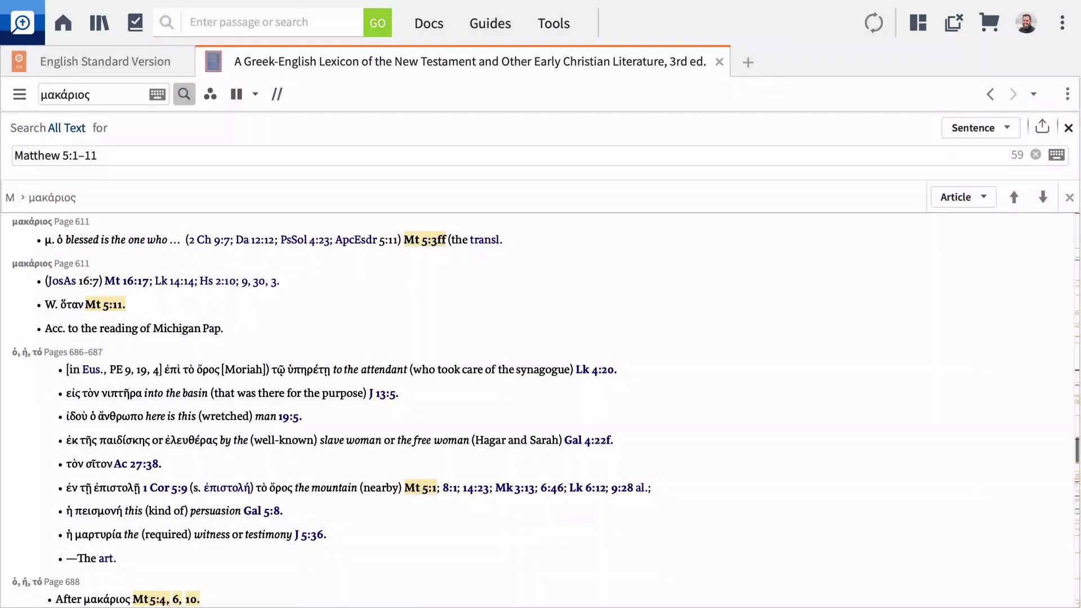
# Show the search hits as paragraphs and open the μακάριος result in its own tab
pyautogui.click(969, 125)
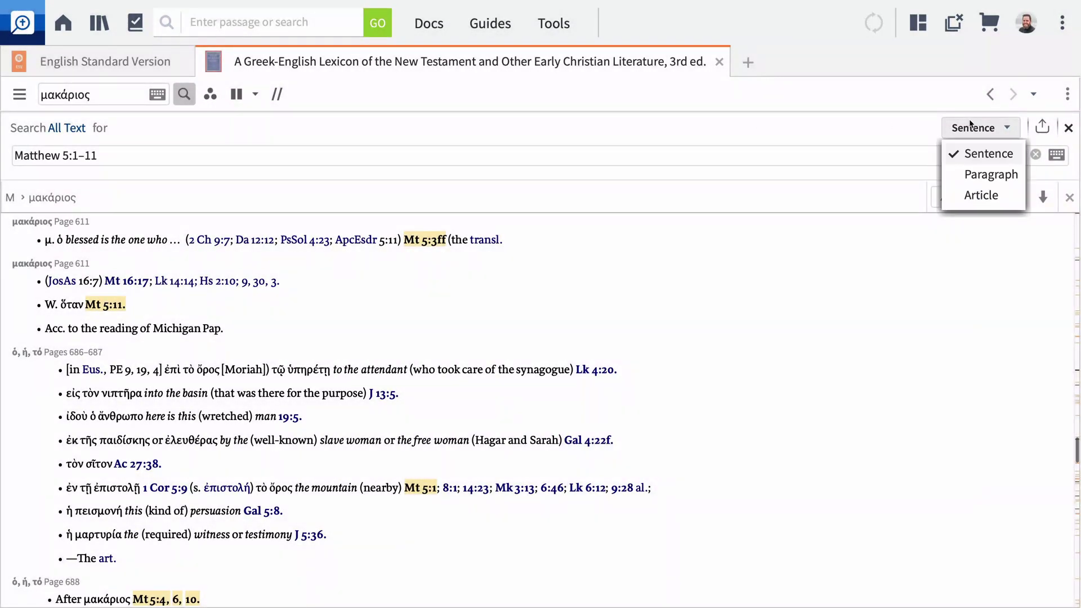
pyautogui.click(965, 174)
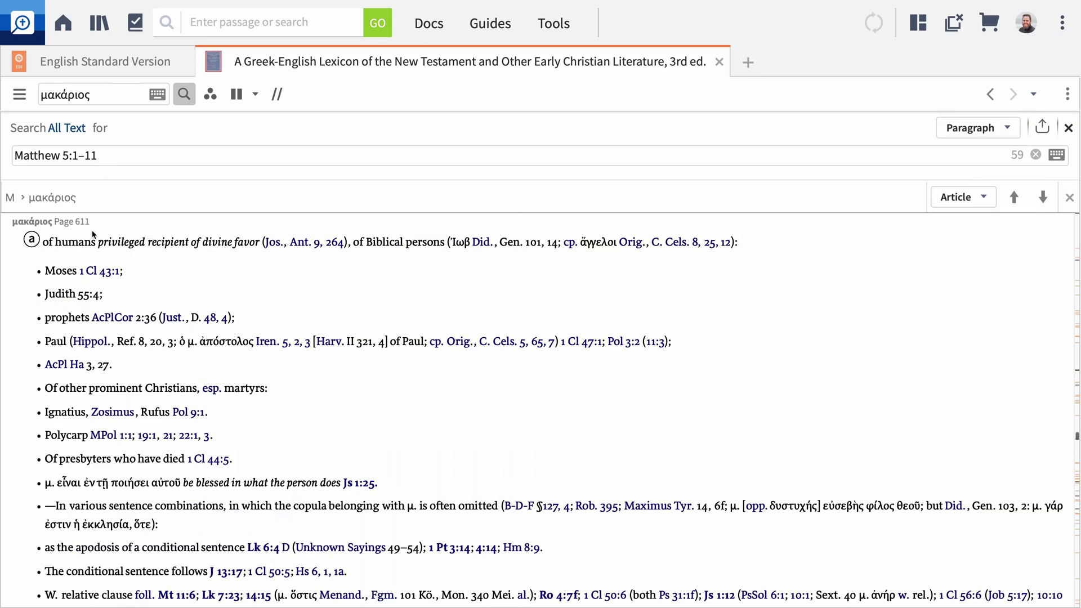
pyautogui.click(31, 223)
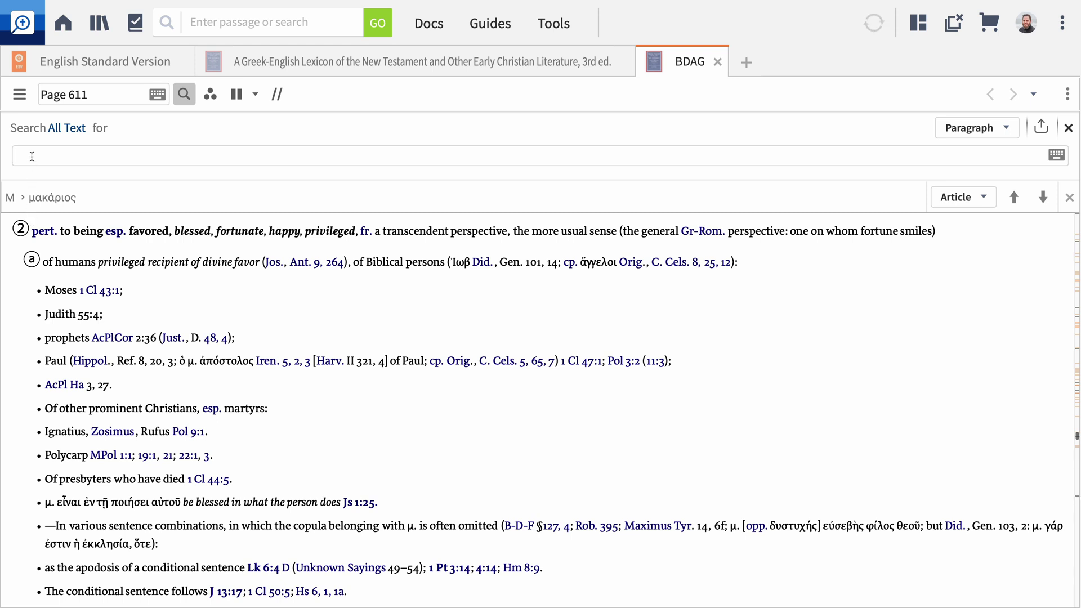
# Search BDAG for 'blessed', restricted to the Formal Equivalent search field
pyautogui.write('blessed')
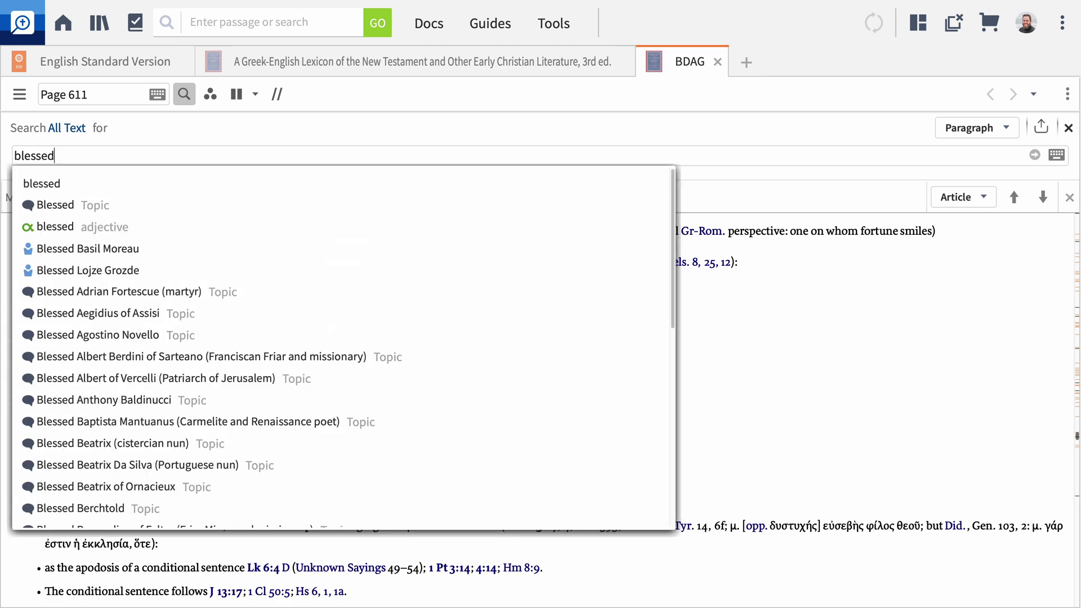
pyautogui.press('Return')
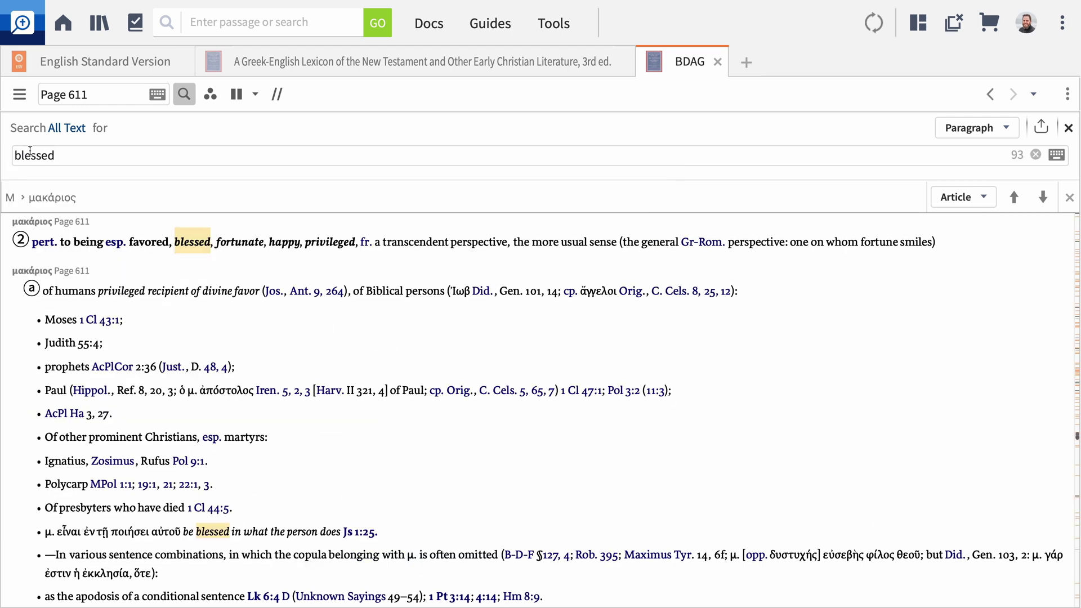
pyautogui.click(53, 128)
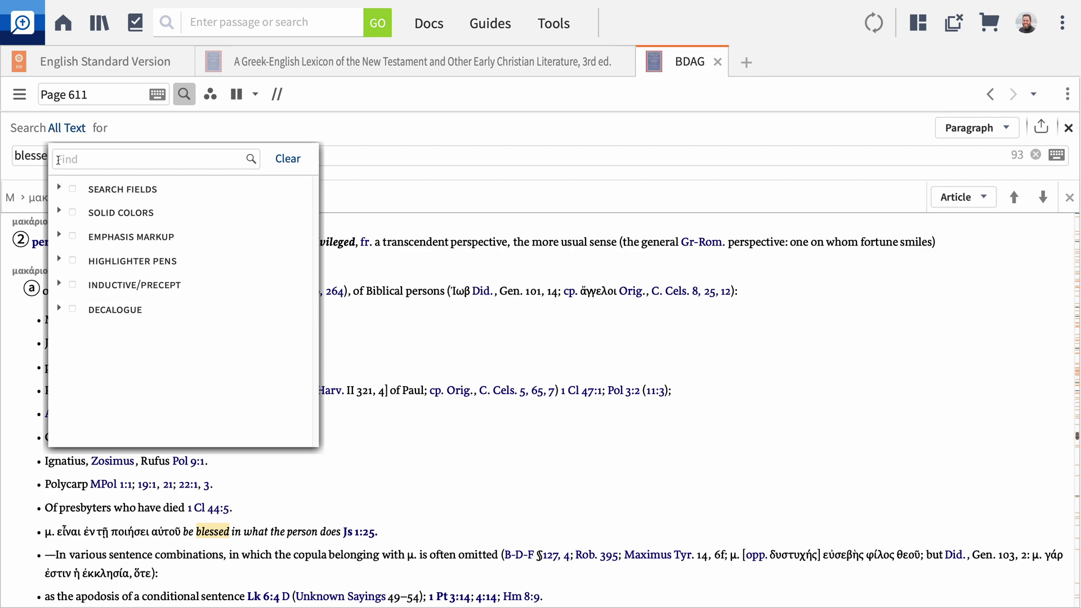
pyautogui.click(58, 188)
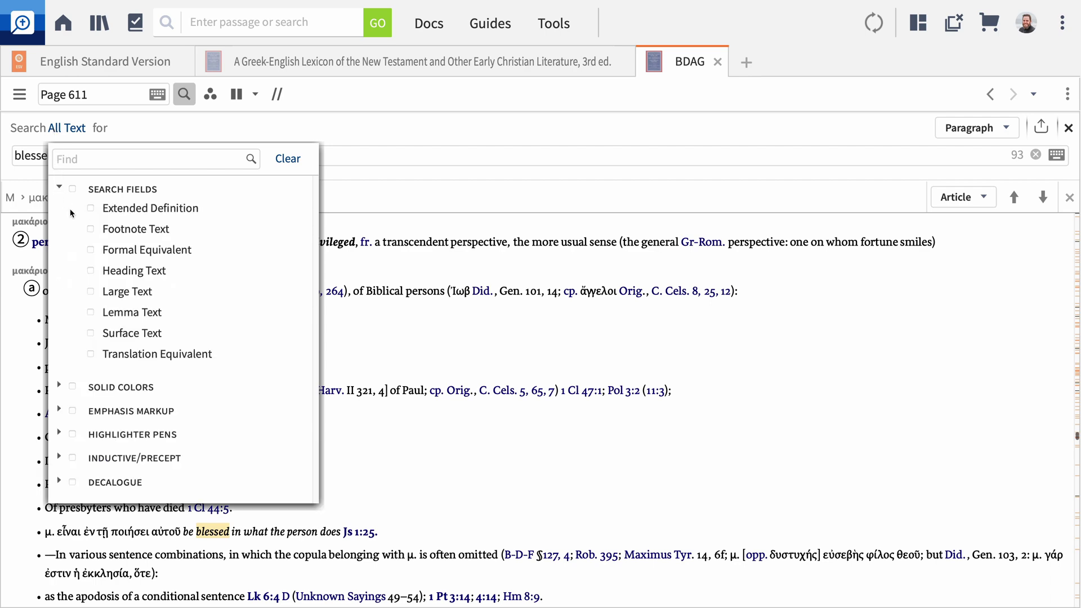
pyautogui.click(91, 250)
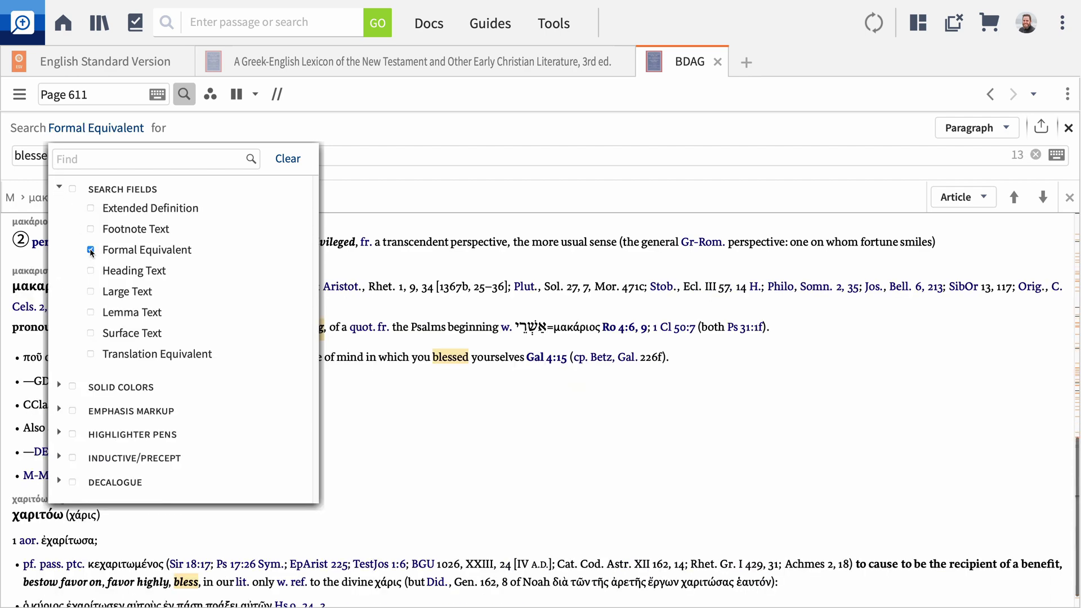
pyautogui.click(377, 269)
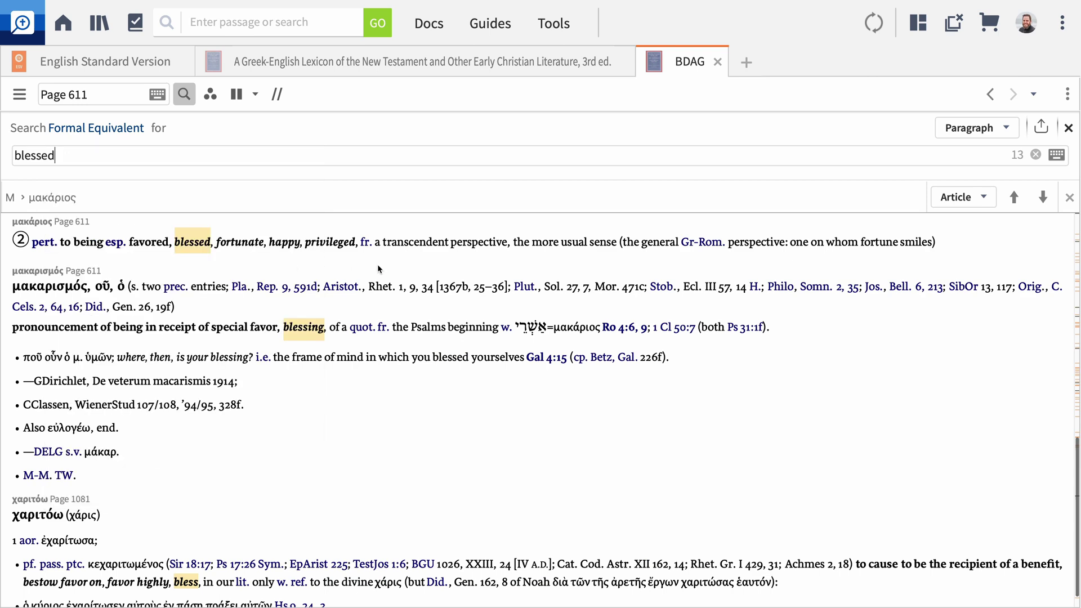
pyautogui.scroll(-3, 379, 268)
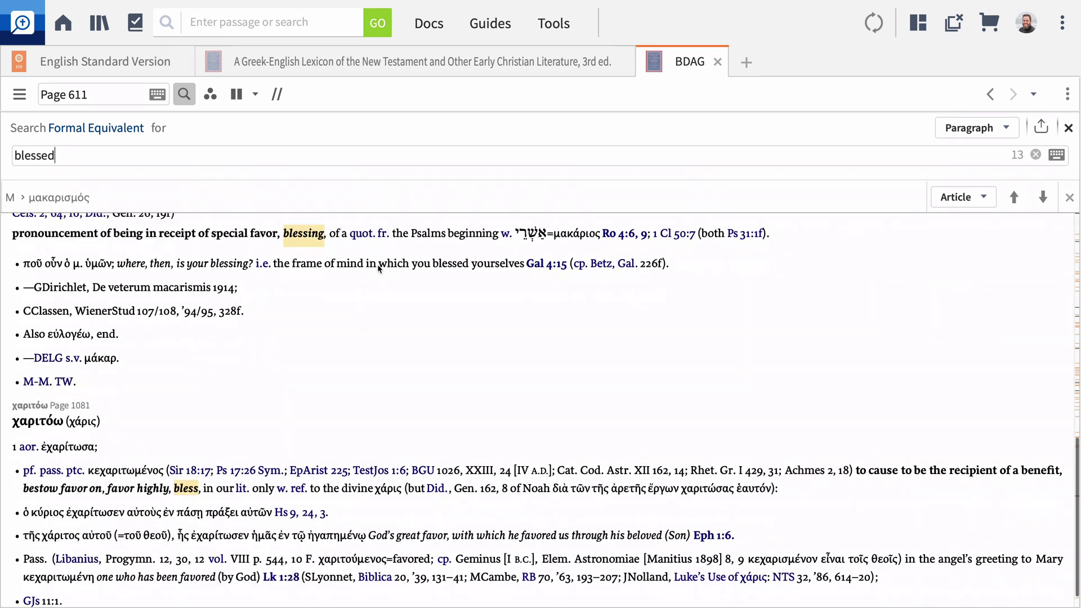